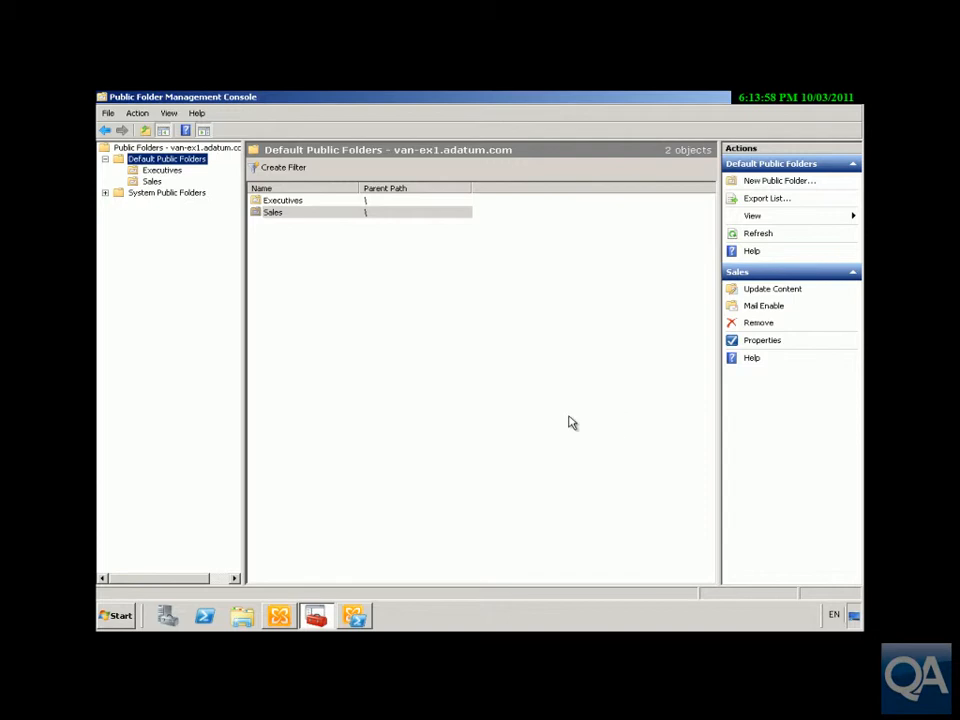
Create a new public folder named IT at the root of Default Public Folders.
{"action": "right_click", "coordinate": [197, 167]}
{"action": "left_click", "coordinate": [215, 165]}
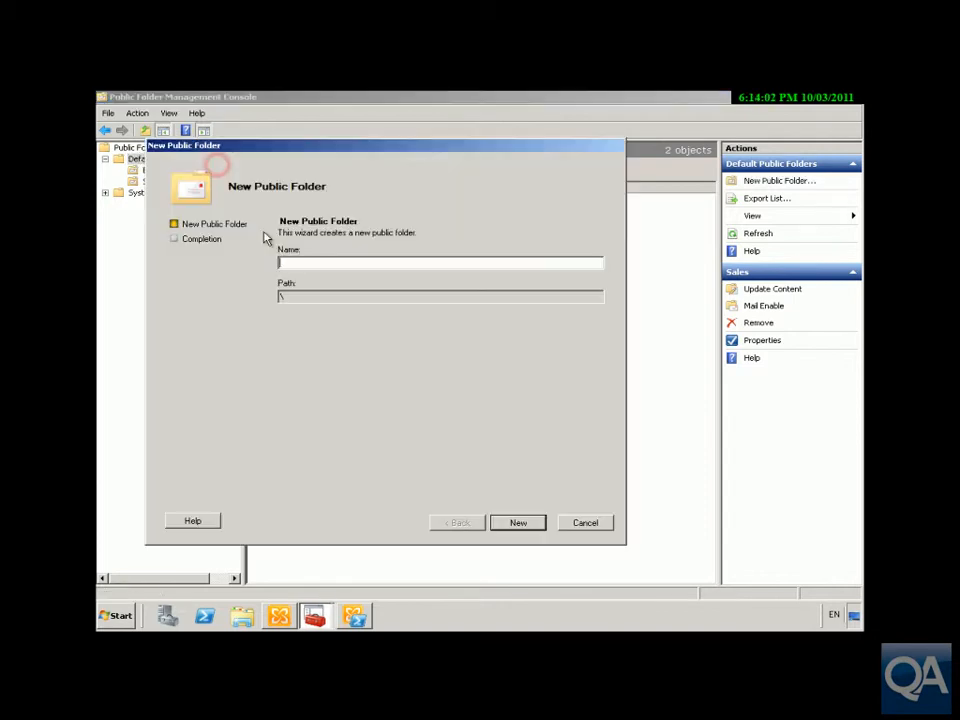
{"action": "type", "text": "IT"}
{"action": "left_click", "coordinate": [517, 523]}
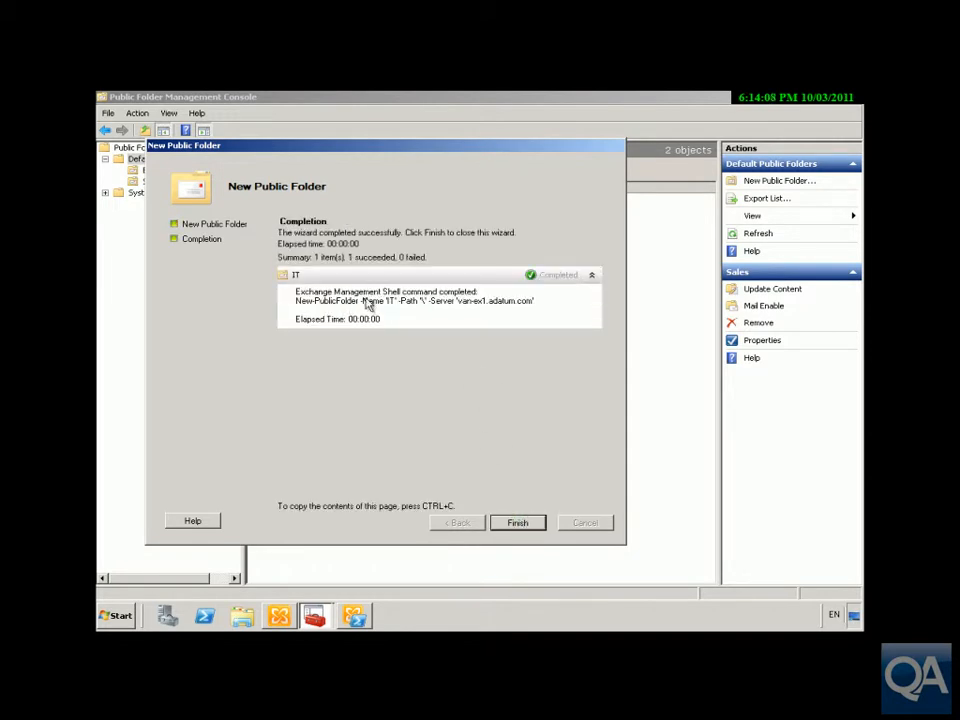
{"action": "left_click", "coordinate": [516, 522]}
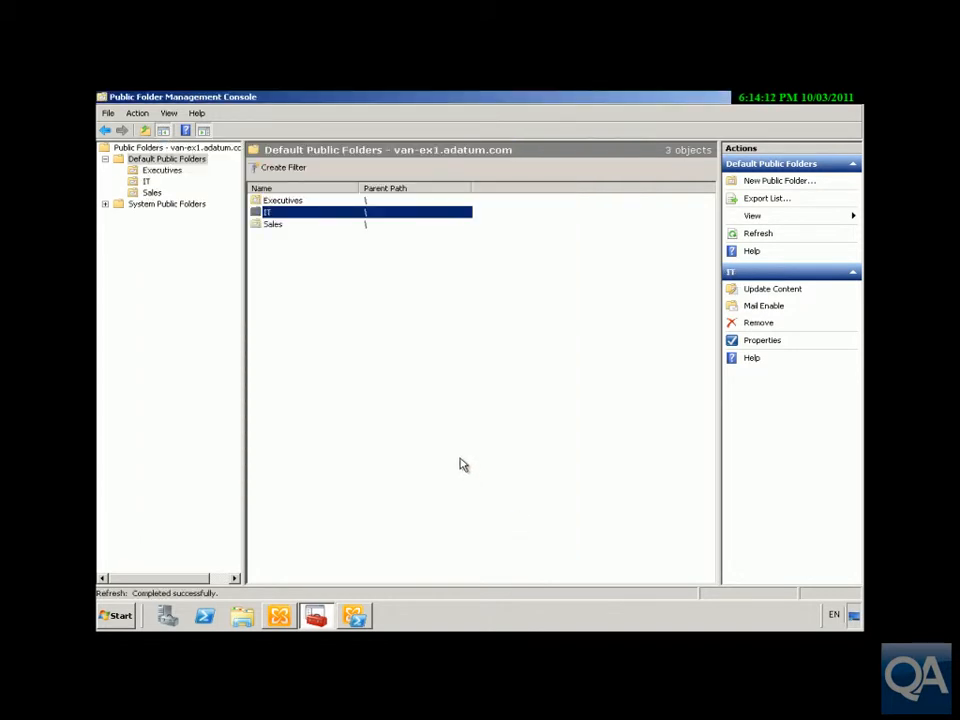
Open the IT public folder's properties and review its general information and statistics.
{"action": "right_click", "coordinate": [297, 214]}
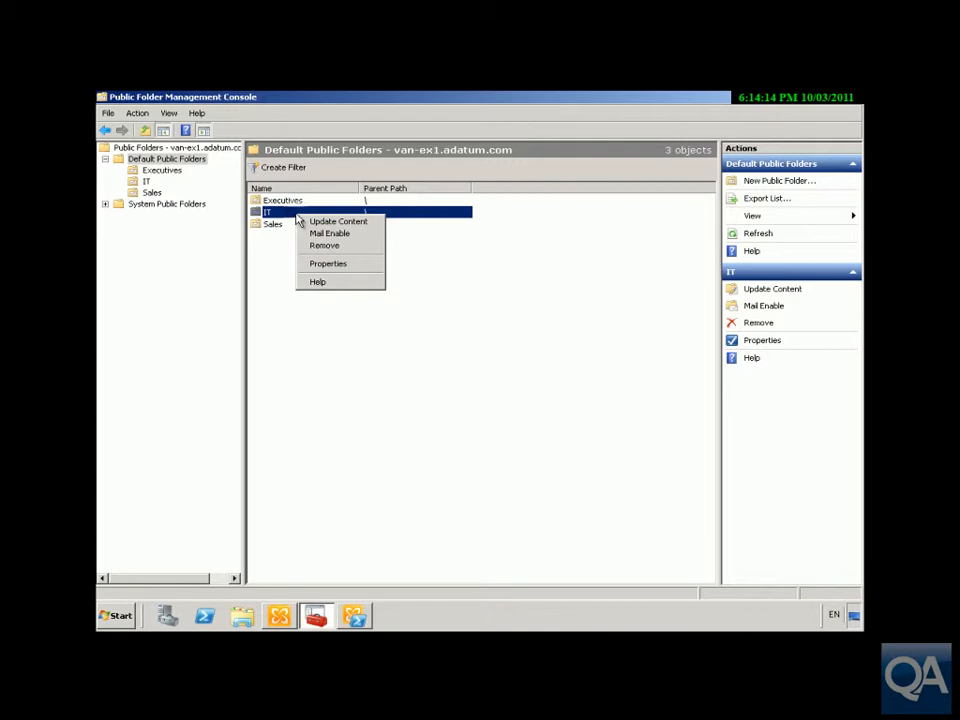
{"action": "left_click", "coordinate": [329, 264]}
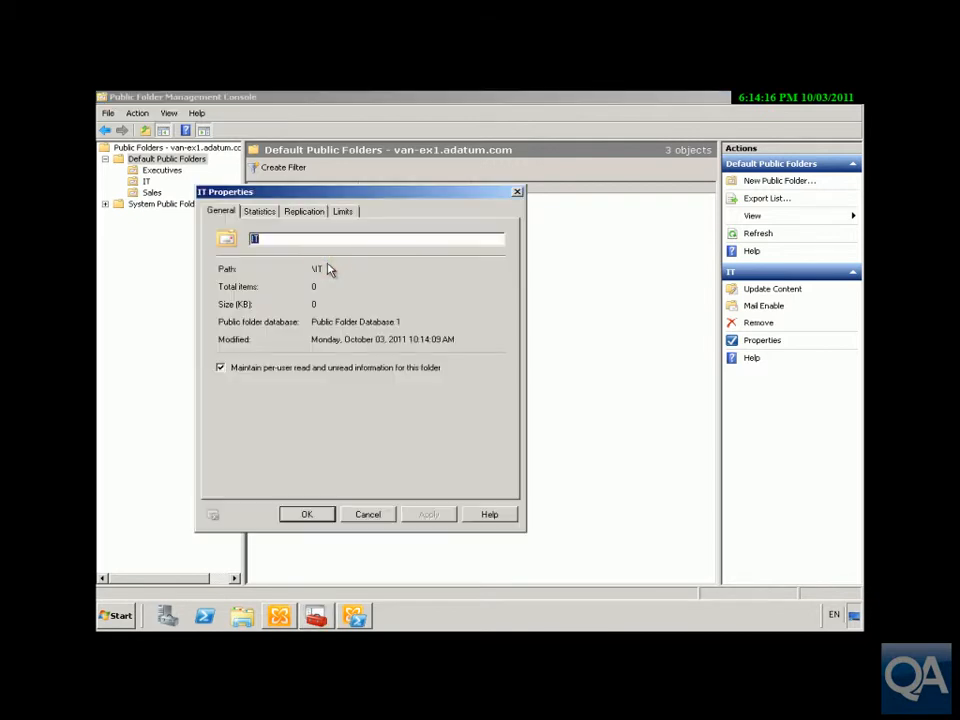
{"action": "left_click_drag", "start_coordinate": [300, 191], "coordinate": [310, 181]}
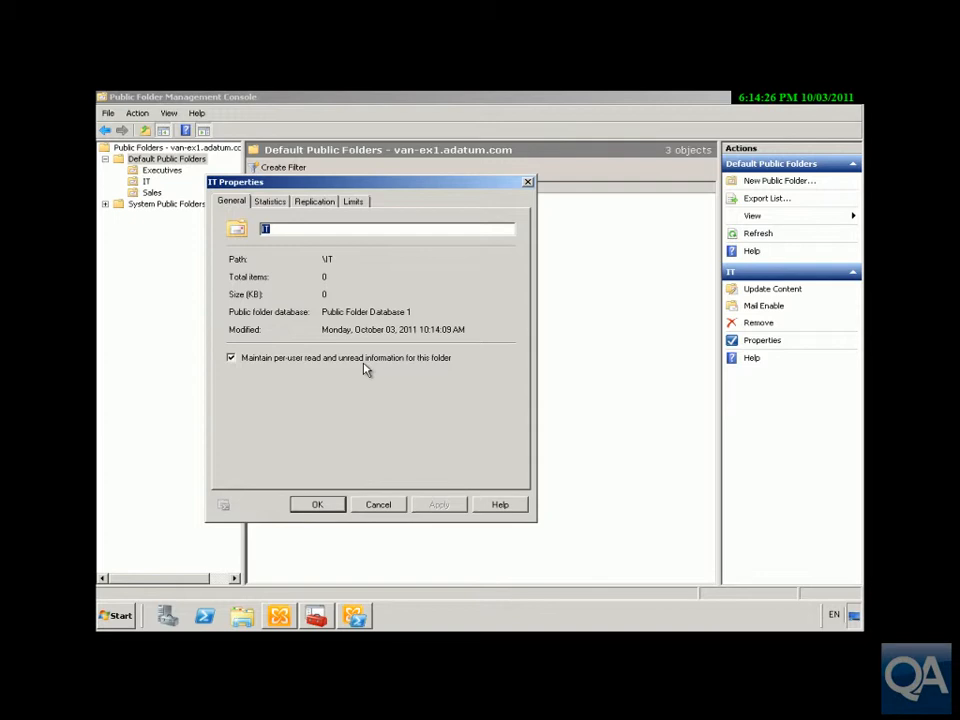
{"action": "left_click", "coordinate": [269, 201]}
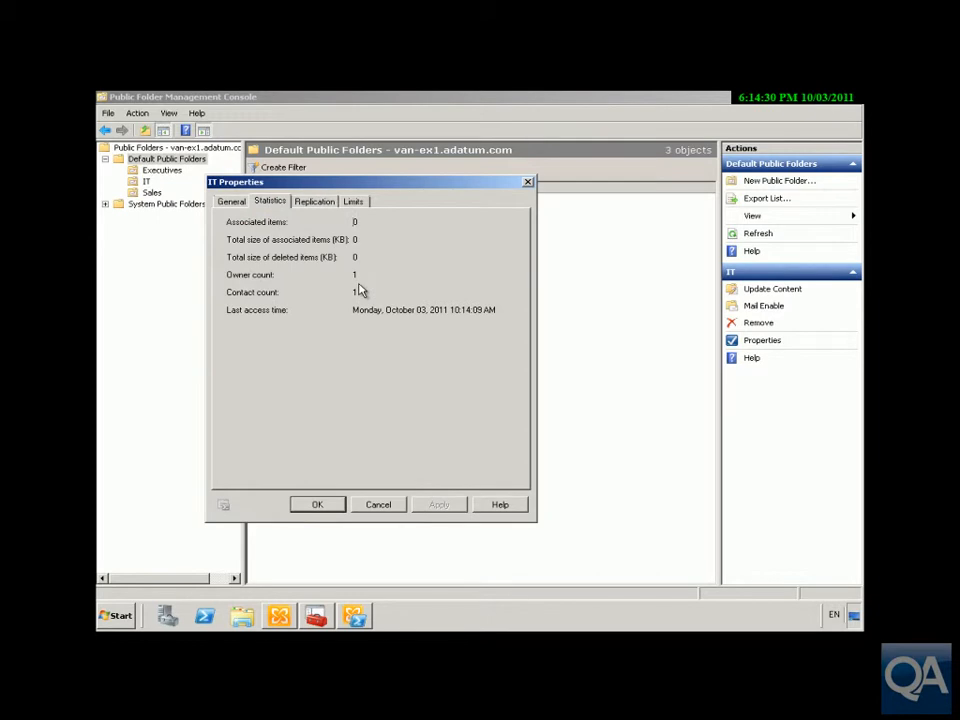
Add the PF2 database on VAN-EX2 as a replica for the IT public folder's content.
{"action": "left_click", "coordinate": [318, 202]}
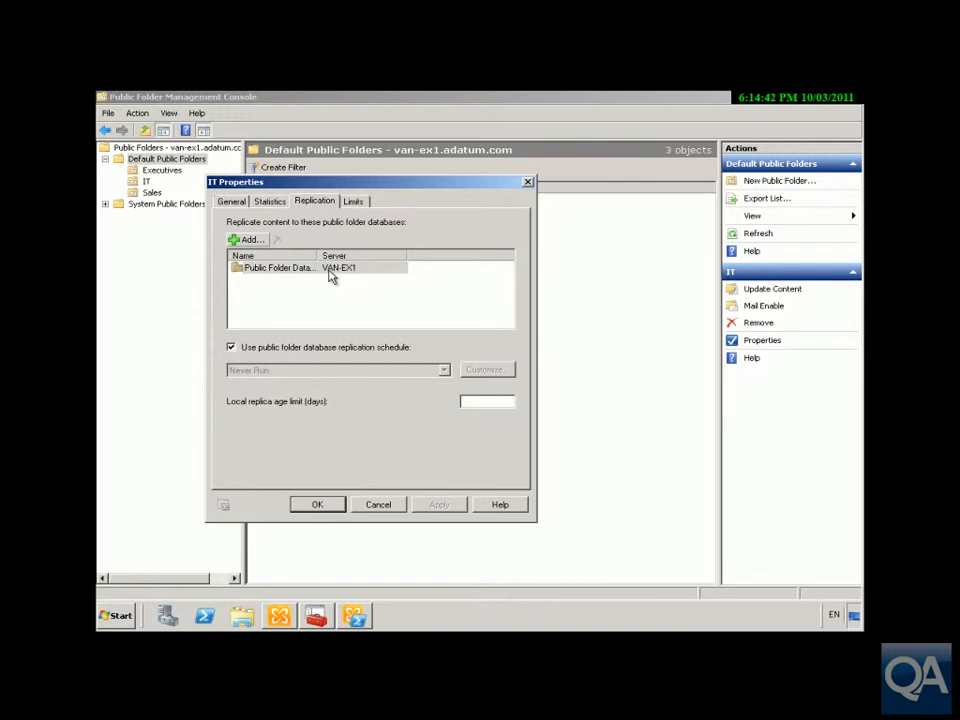
{"action": "left_click", "coordinate": [252, 240]}
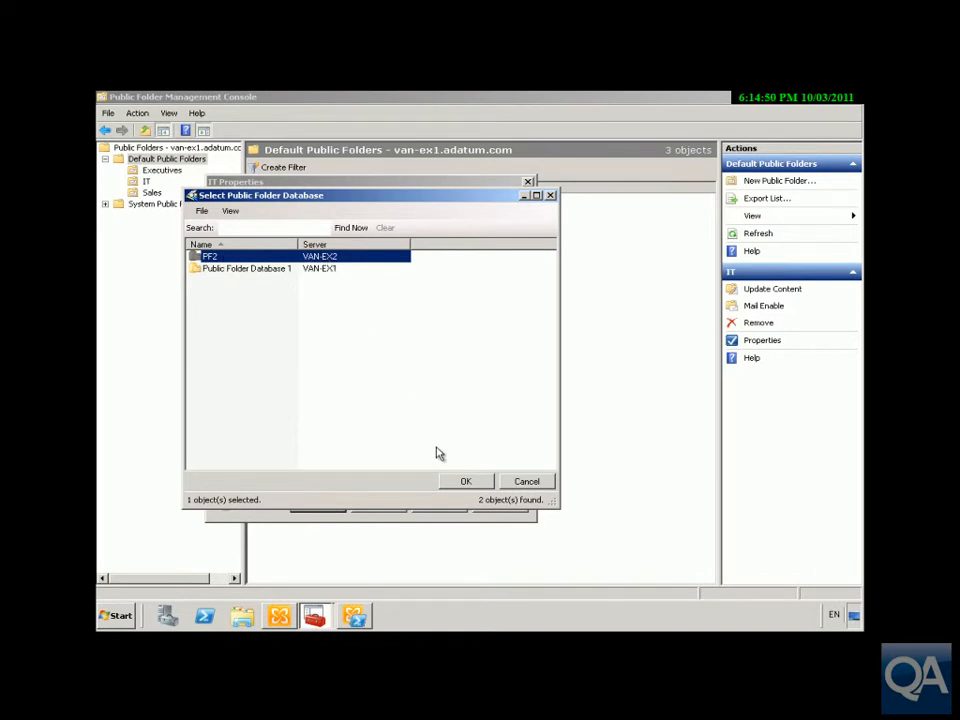
{"action": "left_click", "coordinate": [463, 482]}
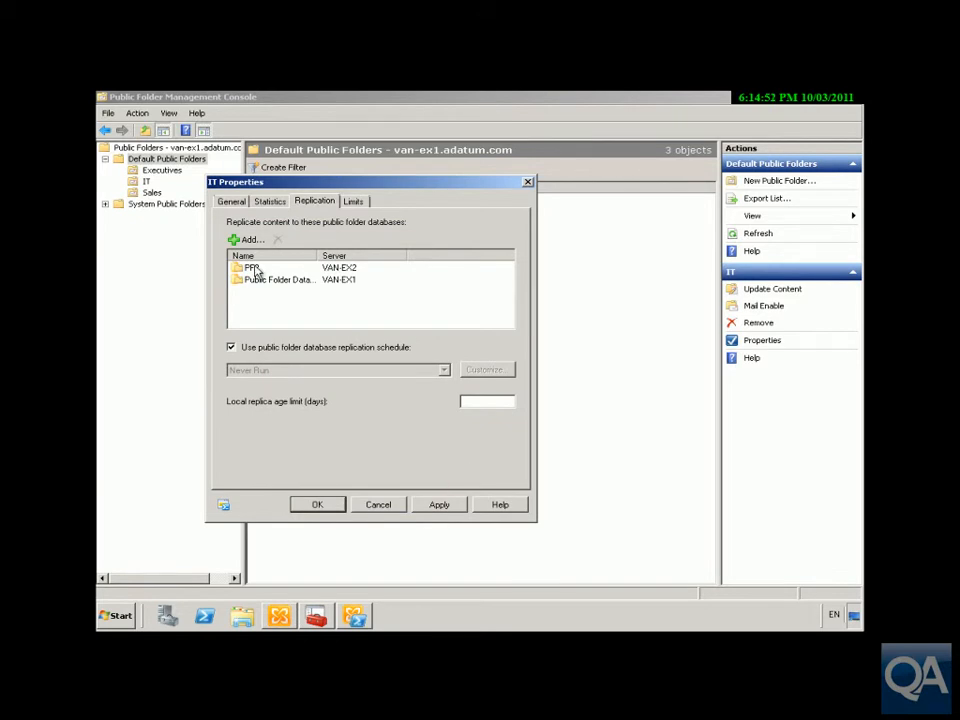
Override the database replication schedule with Always Run for the IT folder, check its limits and save the properties.
{"action": "left_click", "coordinate": [363, 350]}
{"action": "left_click", "coordinate": [484, 369]}
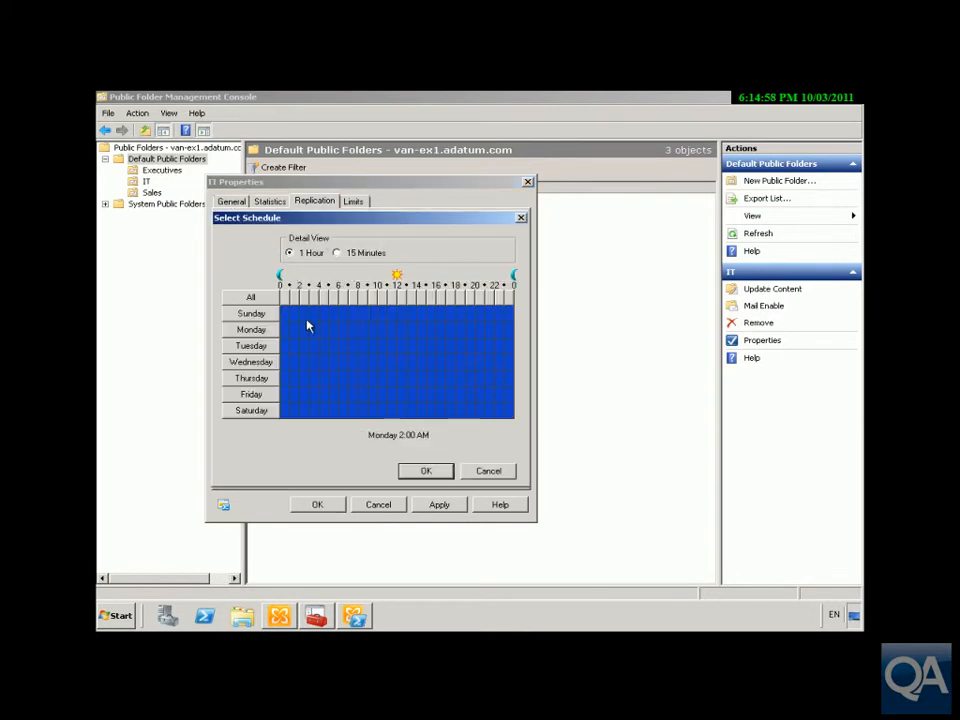
{"action": "left_click", "coordinate": [421, 469]}
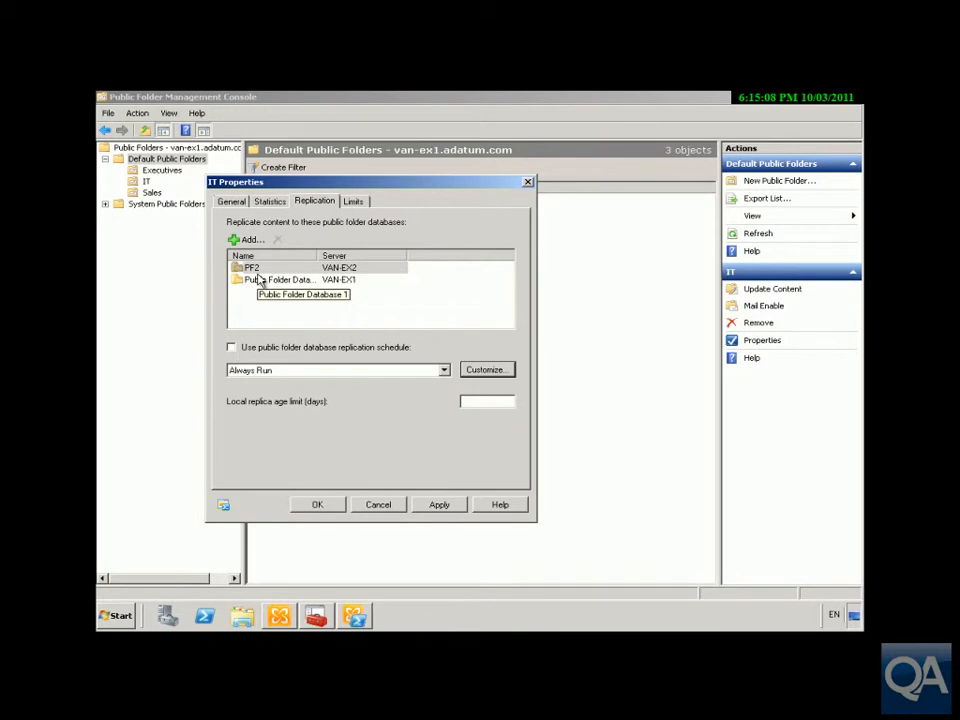
{"action": "left_click", "coordinate": [353, 201]}
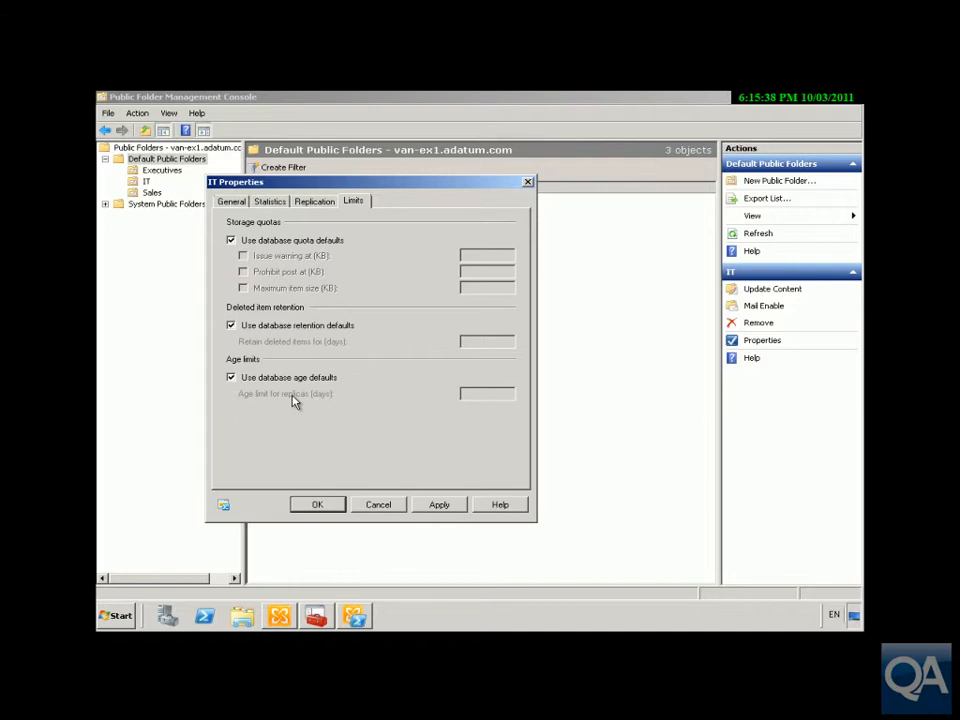
{"action": "left_click", "coordinate": [318, 504]}
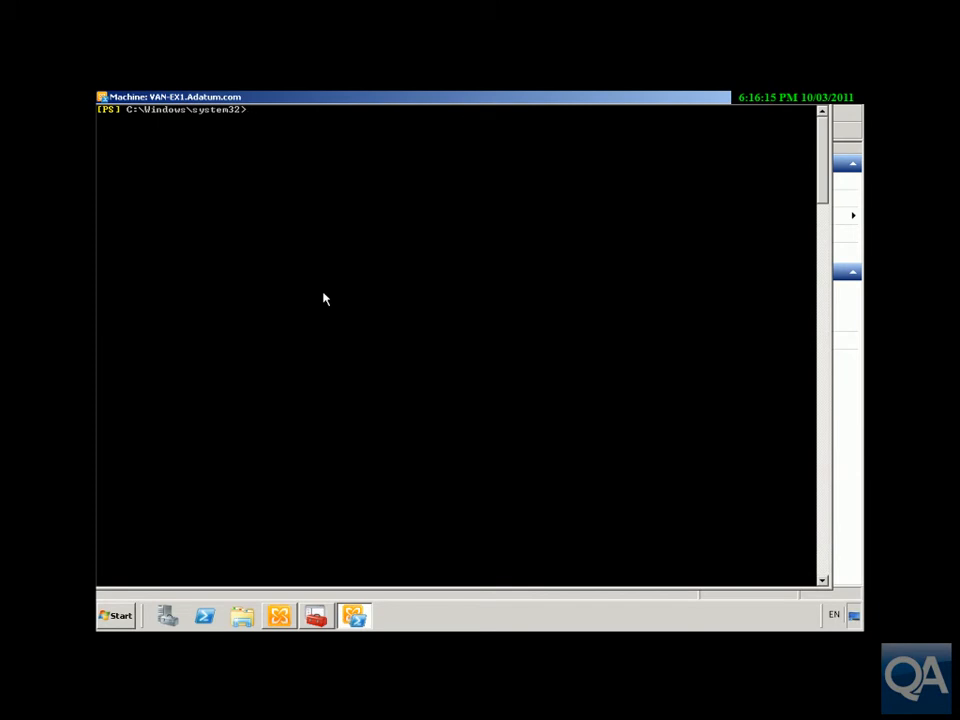
List the client permissions of the \Sales and \IT public folders with Get-PublicFolderClientPermission in the Exchange Management Shell.
{"action": "left_click", "coordinate": [324, 301]}
{"action": "type", "text": "Get-PublicFolderClientPermission \\Sales"}
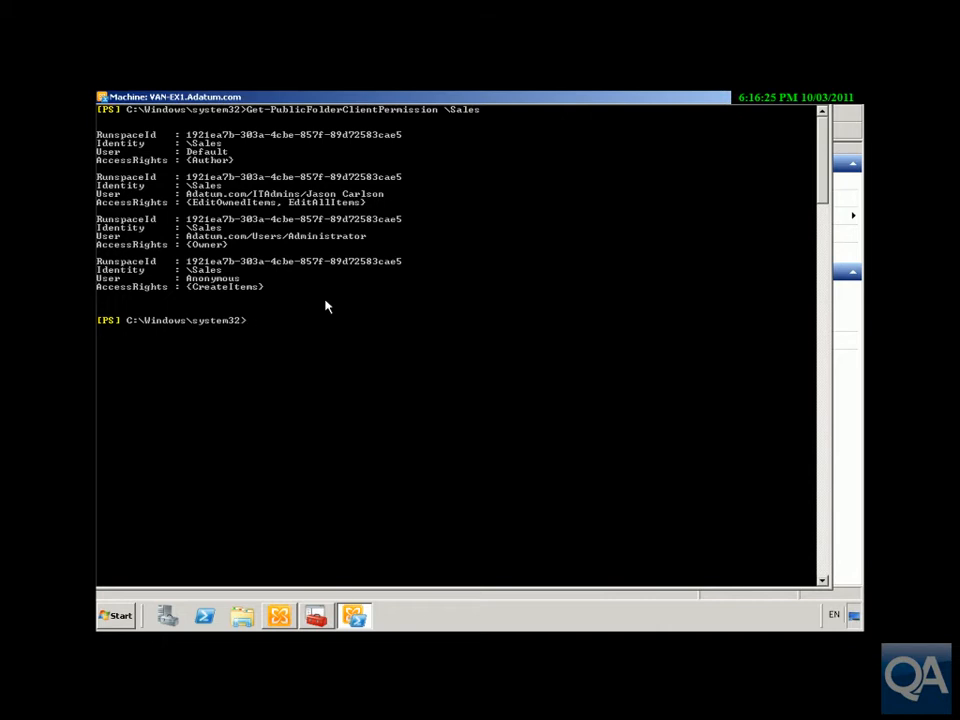
{"action": "key", "text": "Up"}
{"action": "key", "text": "Up"}
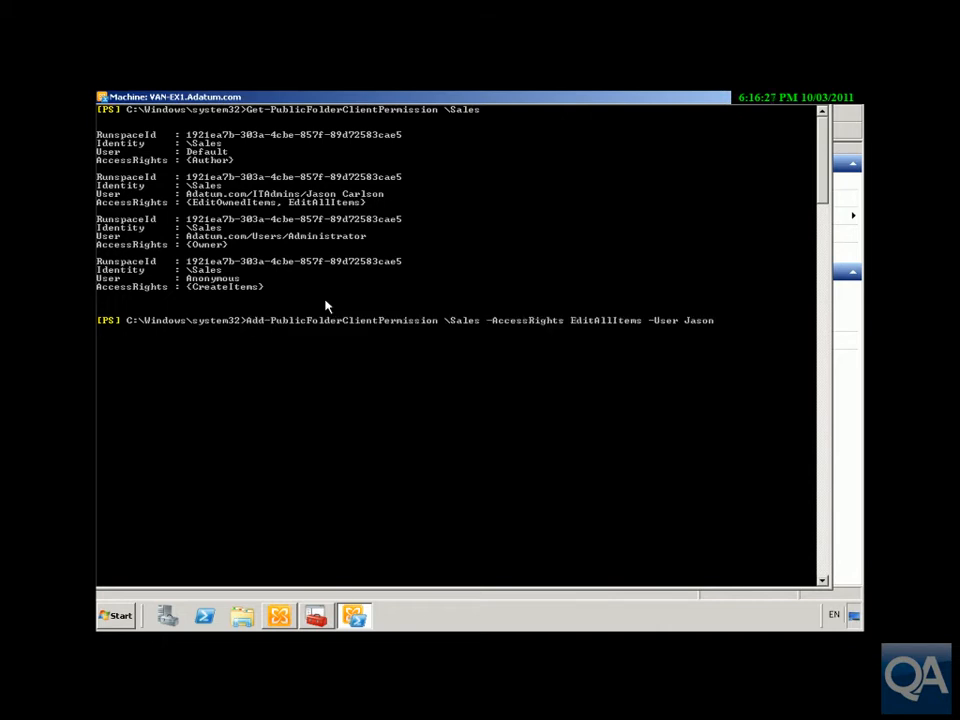
{"action": "key", "text": "Down"}
{"action": "key", "text": "BackSpace"}
{"action": "key", "text": "BackSpace"}
{"action": "key", "text": "BackSpace"}
{"action": "key", "text": "BackSpace"}
{"action": "key", "text": "BackSpace"}
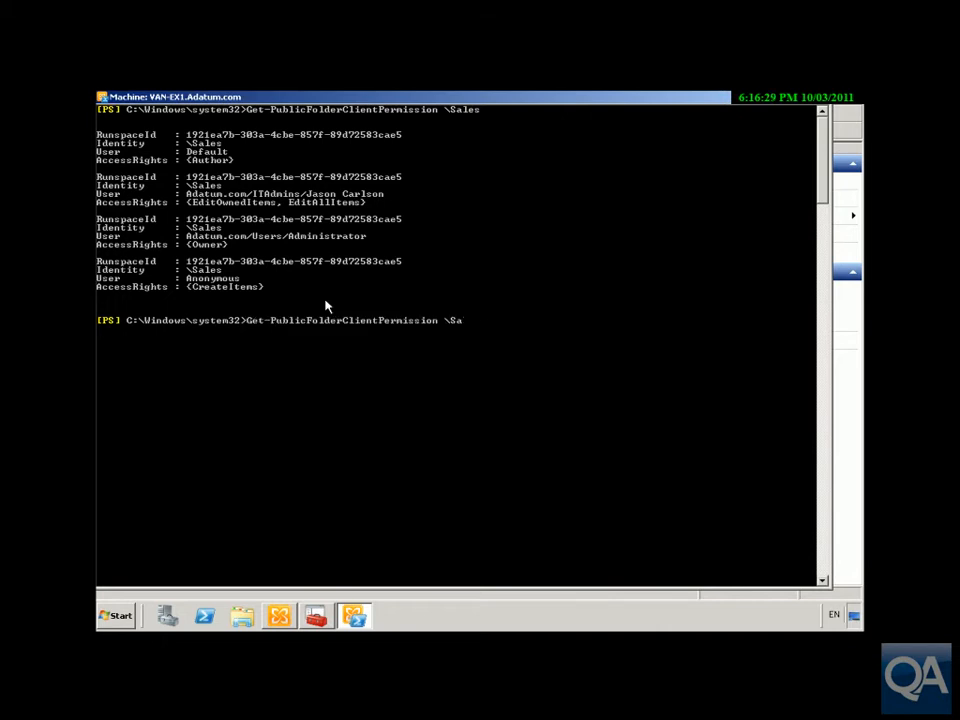
{"action": "type", "text": "IT"}
{"action": "key", "text": "Return"}
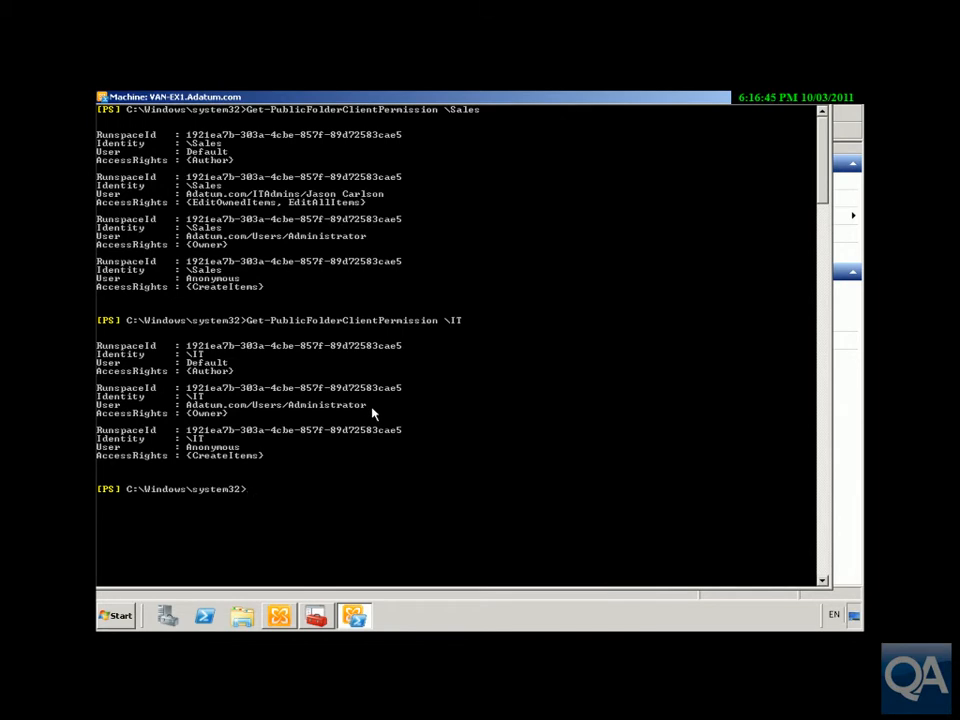
Grant the user from the earlier \Sales command EditAllItems access rights on \IT with Add-PublicFolderClientPermission.
{"action": "key", "text": "Up"}
{"action": "key", "text": "Up"}
{"action": "key", "text": "Up"}
{"action": "key", "text": "Up"}
{"action": "key", "text": "Left"}
{"action": "key", "text": "Left"}
{"action": "key", "text": "Left"}
{"action": "key", "text": "Left"}
{"action": "key", "text": "Left"}
{"action": "key", "text": "Left"}
{"action": "key", "text": "Left"}
{"action": "key", "text": "Left"}
{"action": "key", "text": "Left"}
{"action": "key", "text": "Left"}
{"action": "key", "text": "Left"}
{"action": "key", "text": "Left"}
{"action": "key", "text": "Left"}
{"action": "key", "text": "Left"}
{"action": "key", "text": "Left"}
{"action": "key", "text": "Left"}
{"action": "key", "text": "Left"}
{"action": "key", "text": "Left"}
{"action": "key", "text": "Left"}
{"action": "key", "text": "Left"}
{"action": "key", "text": "Left"}
{"action": "key", "text": "Left"}
{"action": "key", "text": "Left"}
{"action": "key", "text": "Left"}
{"action": "key", "text": "Left"}
{"action": "key", "text": "Left"}
{"action": "key", "text": "Left"}
{"action": "key", "text": "Left"}
{"action": "key", "text": "Left"}
{"action": "key", "text": "Left"}
{"action": "key", "text": "Left"}
{"action": "key", "text": "Left"}
{"action": "key", "text": "Left"}
{"action": "key", "text": "Left"}
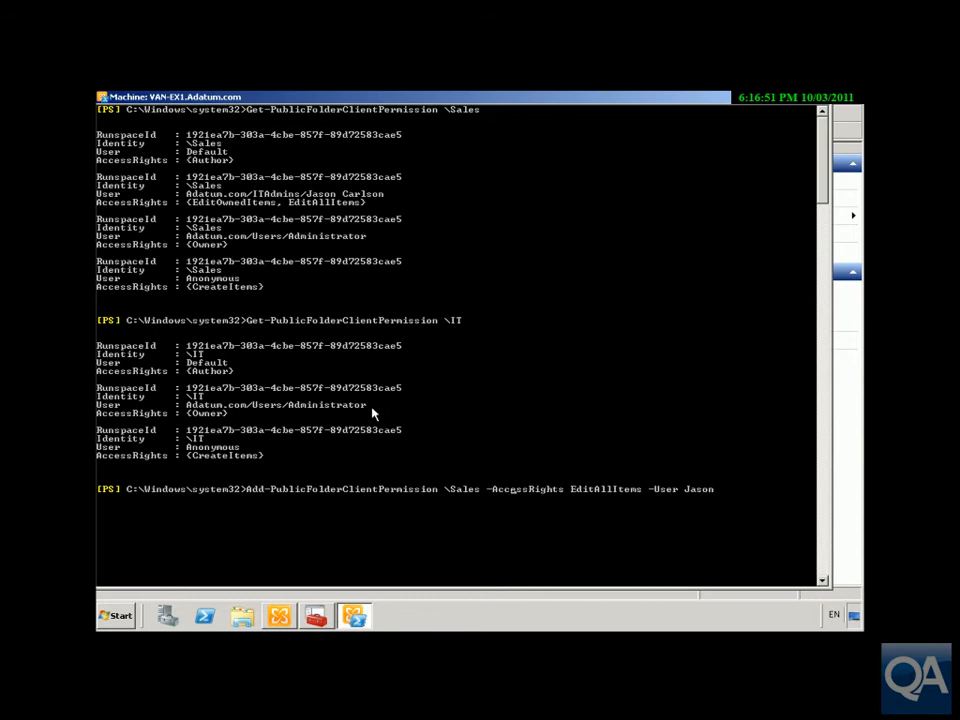
{"action": "key", "text": "BackSpace"}
{"action": "key", "text": "BackSpace"}
{"action": "key", "text": "BackSpace"}
{"action": "key", "text": "BackSpace"}
{"action": "key", "text": "BackSpace"}
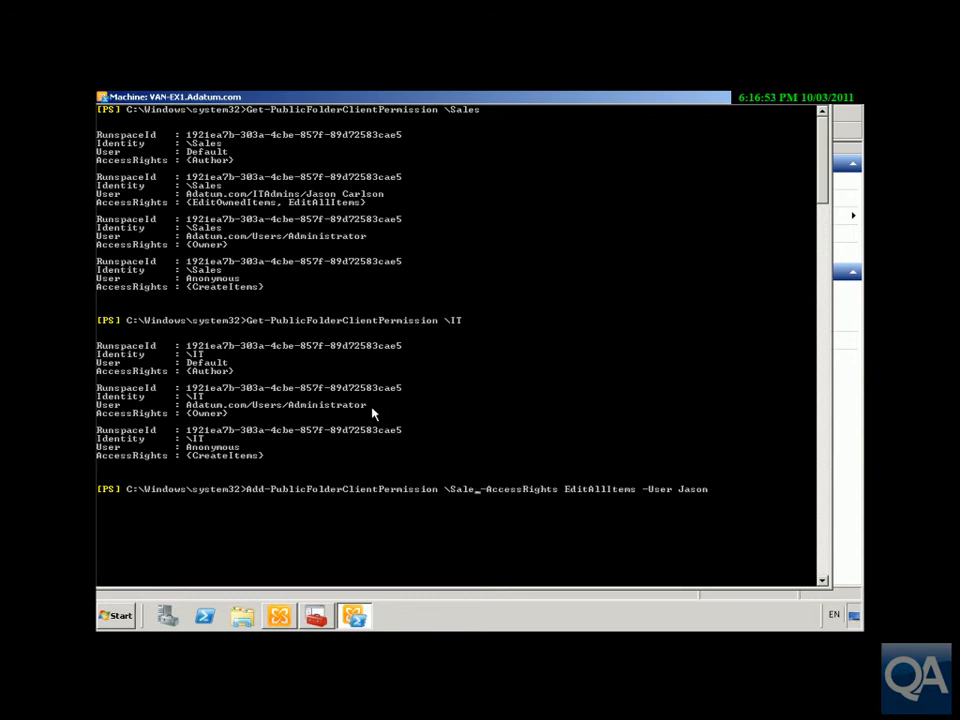
{"action": "type", "text": "IT"}
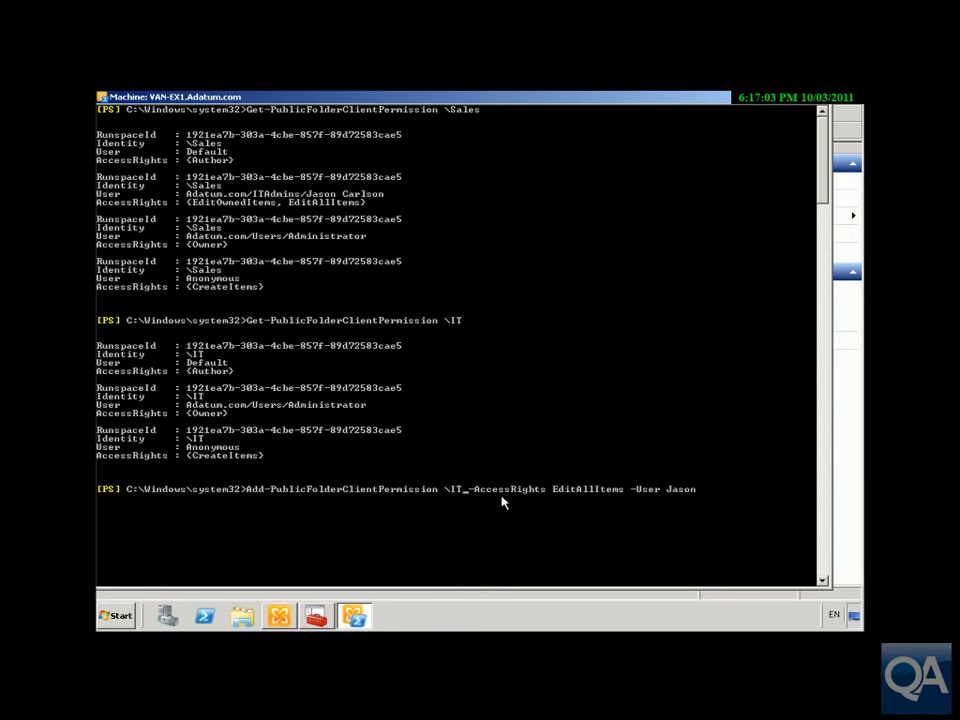
{"action": "left_click", "coordinate": [728, 513]}
{"action": "type", "text": "son"}
{"action": "key", "text": "BackSpace"}
{"action": "key", "text": "BackSpace"}
{"action": "key", "text": "BackSpace"}
{"action": "key", "text": "Return"}
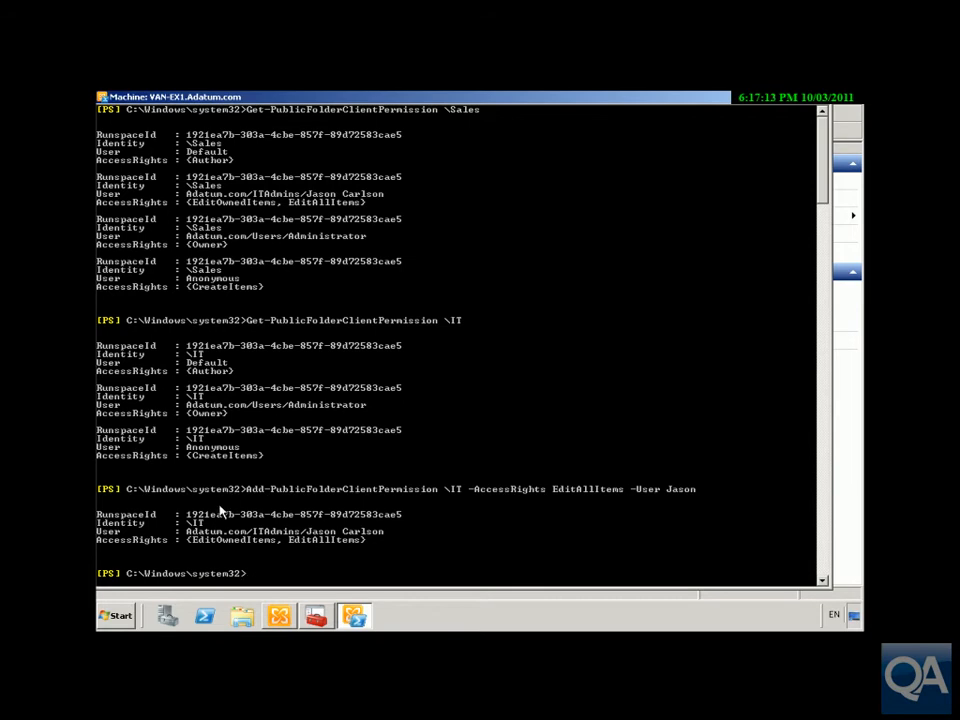
List the client permissions of the \IT public folder again to check the added entry.
{"action": "key", "text": "Up"}
{"action": "key", "text": "Up"}
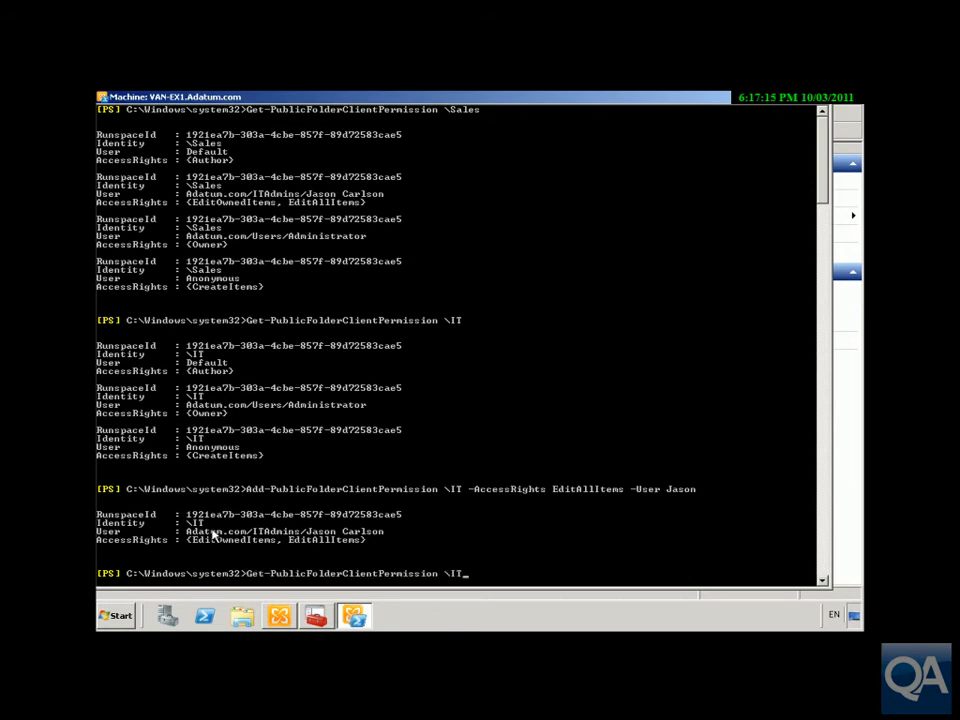
{"action": "key", "text": "Return"}
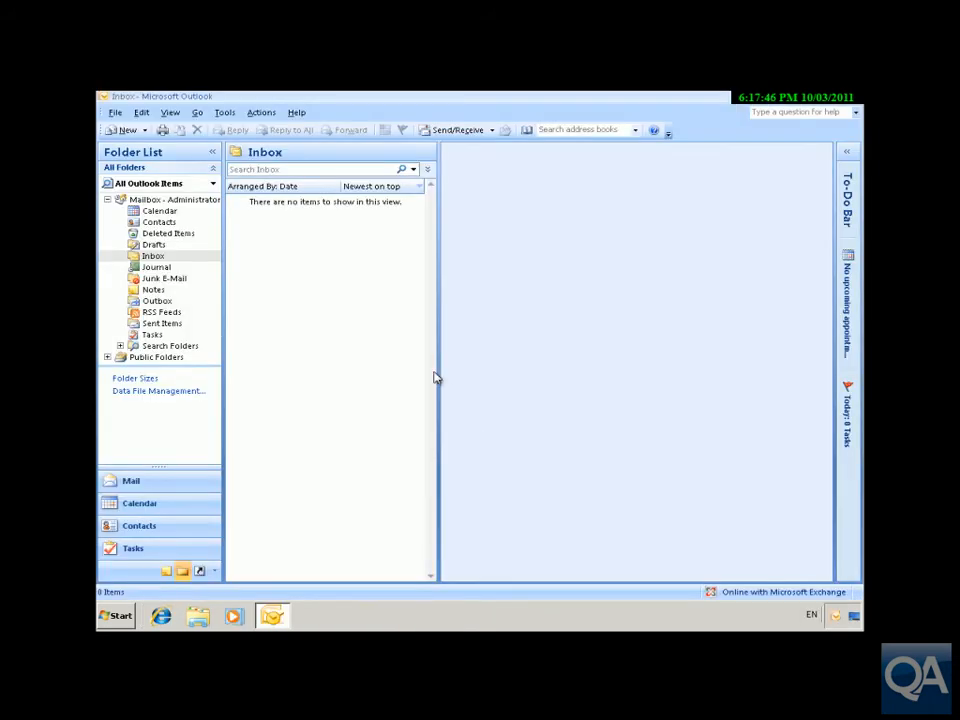
In Outlook, open the properties of the IT folder under All Public Folders and review its general, home page, administration and forms settings.
{"action": "left_click", "coordinate": [107, 357]}
{"action": "left_click", "coordinate": [120, 380]}
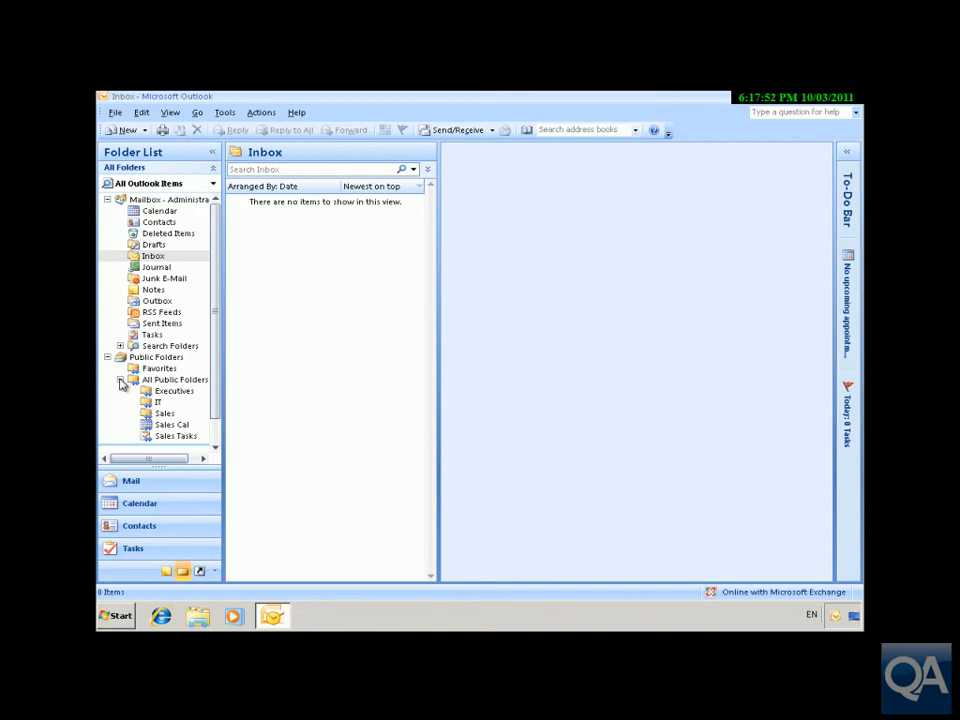
{"action": "right_click", "coordinate": [157, 404]}
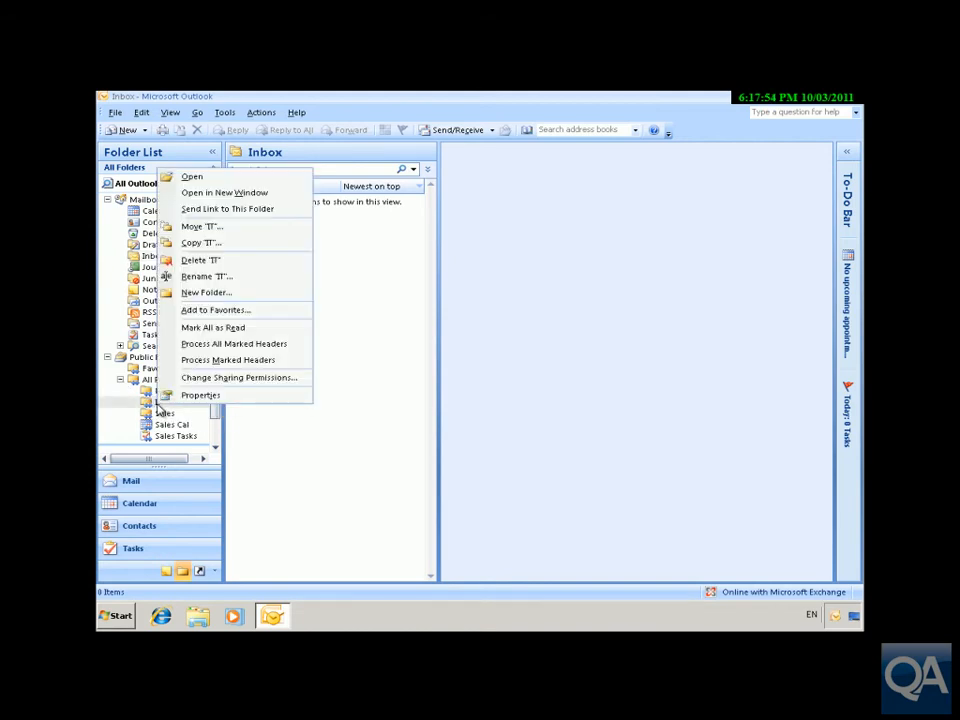
{"action": "left_click", "coordinate": [199, 395]}
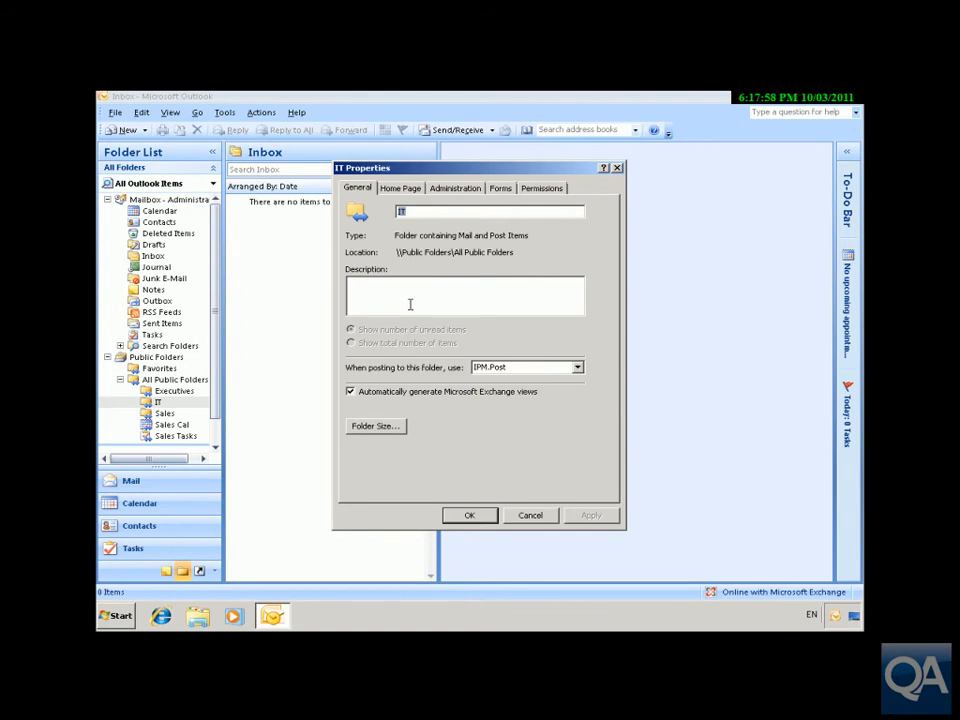
{"action": "left_click", "coordinate": [395, 191]}
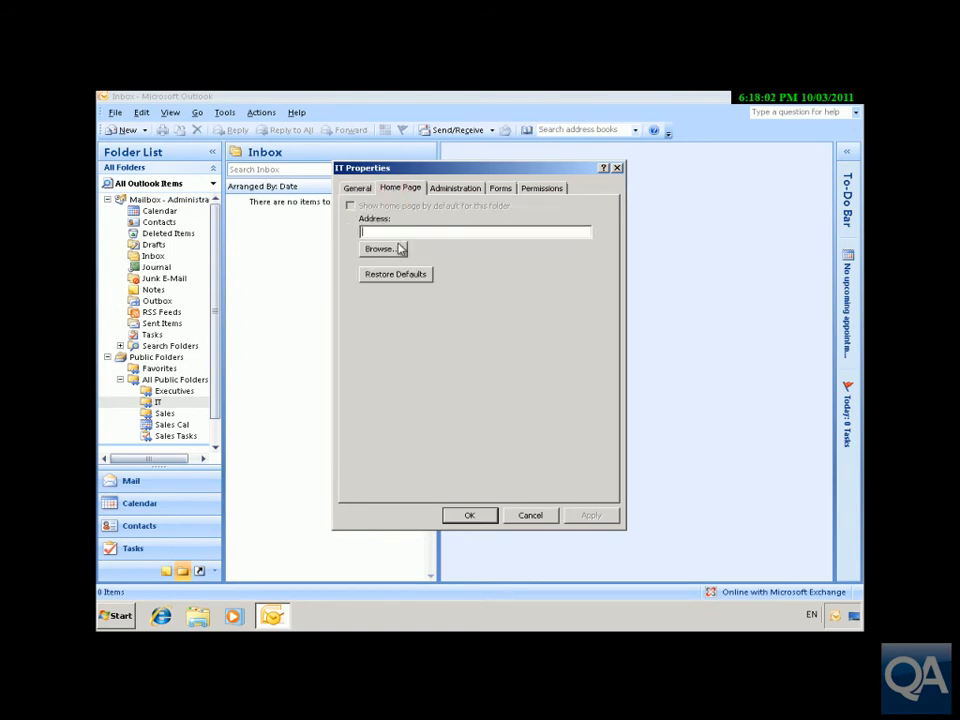
{"action": "left_click", "coordinate": [455, 192]}
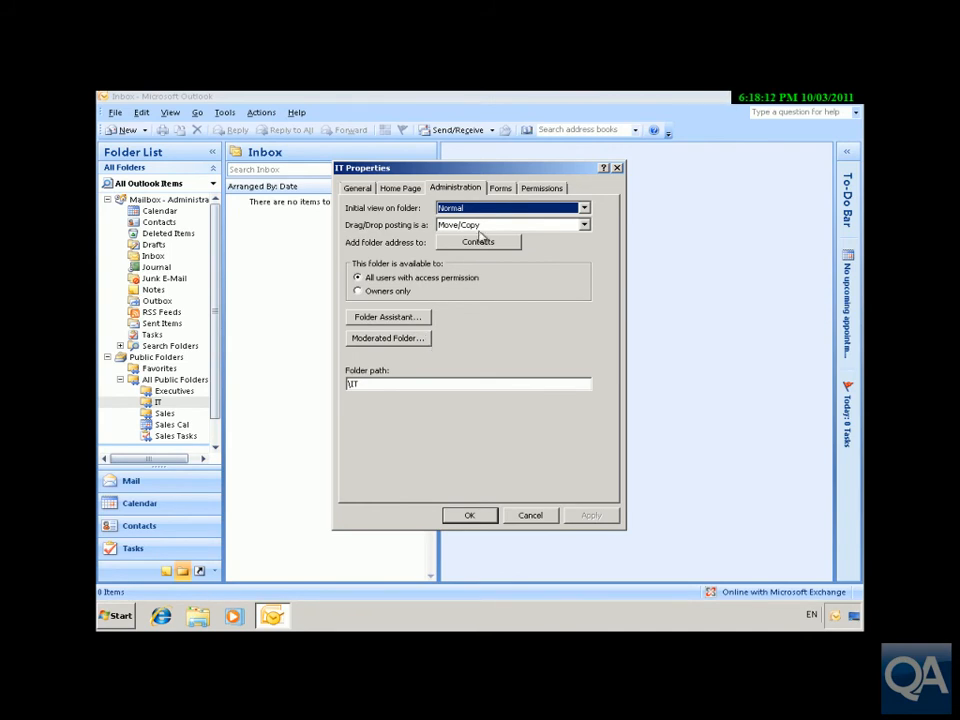
{"action": "left_click", "coordinate": [498, 189]}
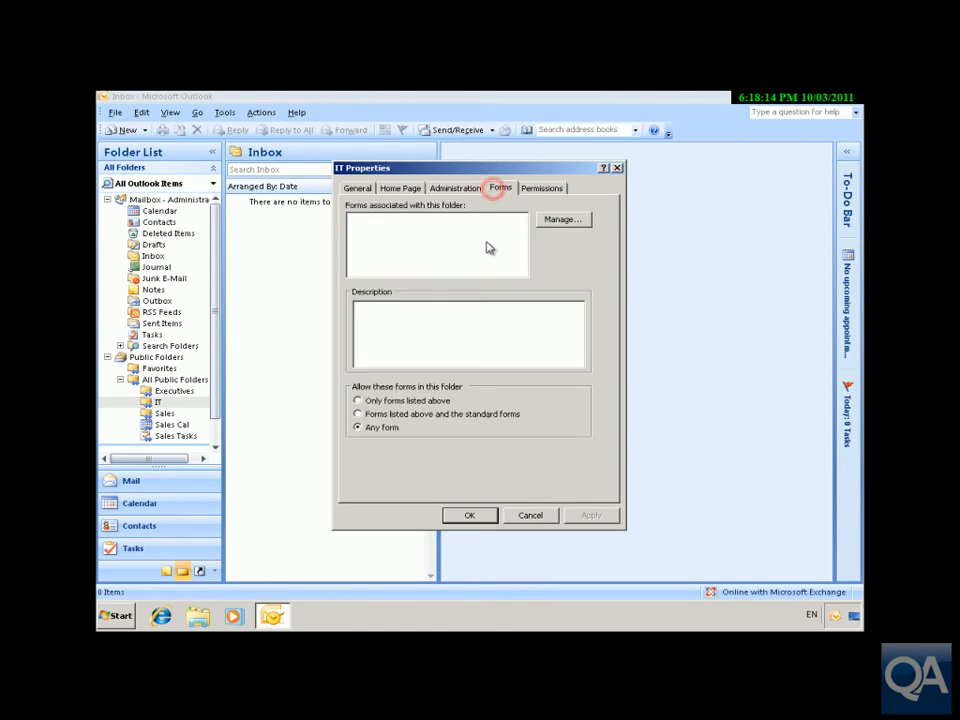
Review the Default entry's permissions on the IT folder and close the properties.
{"action": "left_click", "coordinate": [543, 190]}
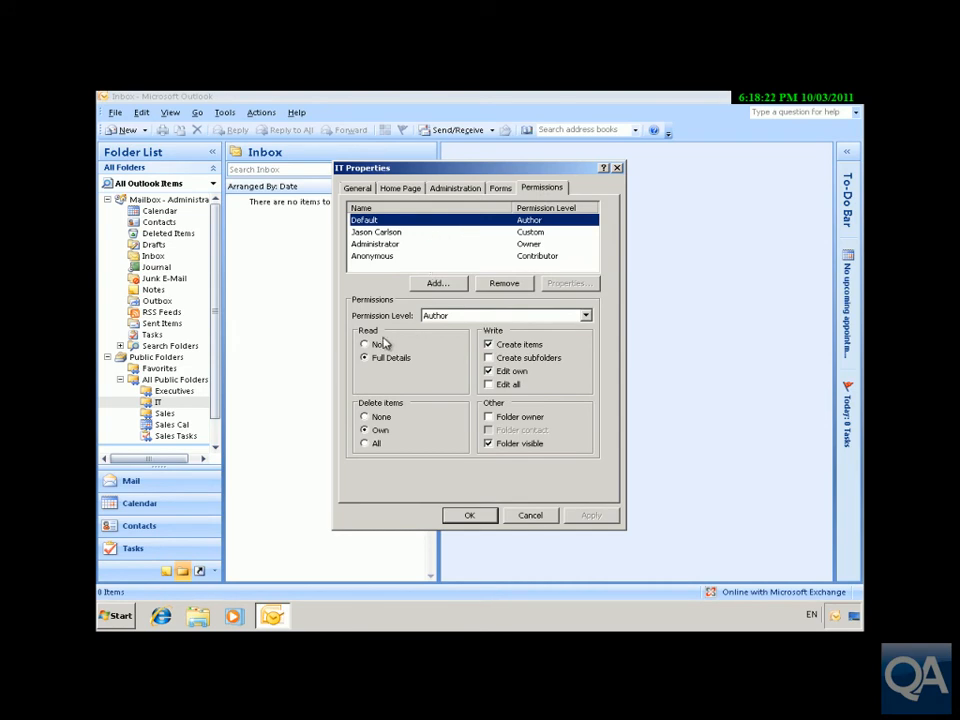
{"action": "left_click", "coordinate": [488, 344]}
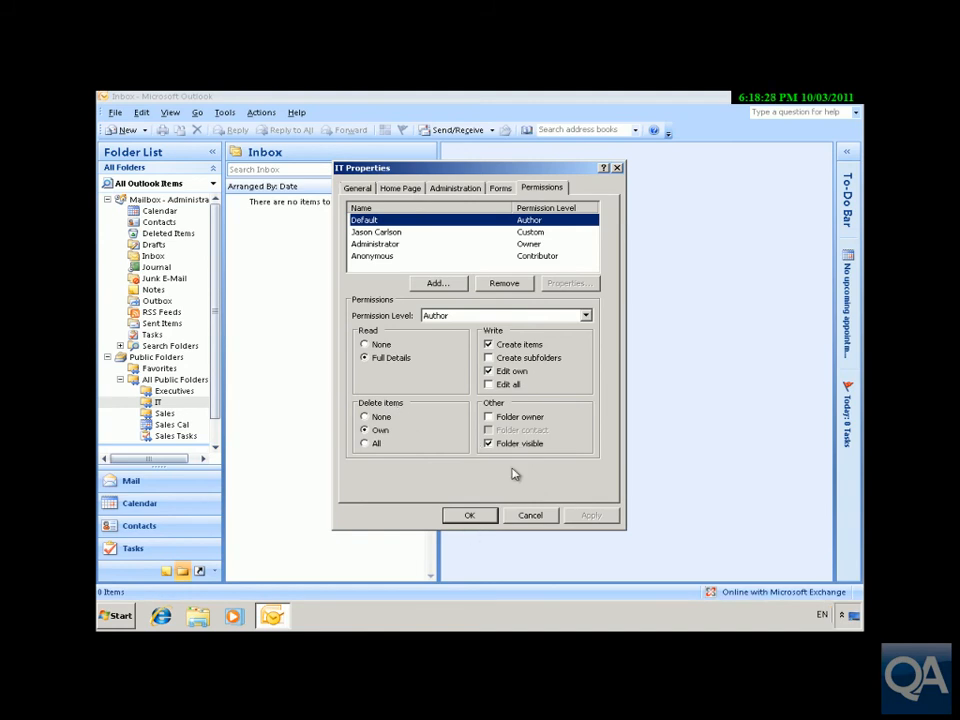
{"action": "left_click", "coordinate": [489, 515]}
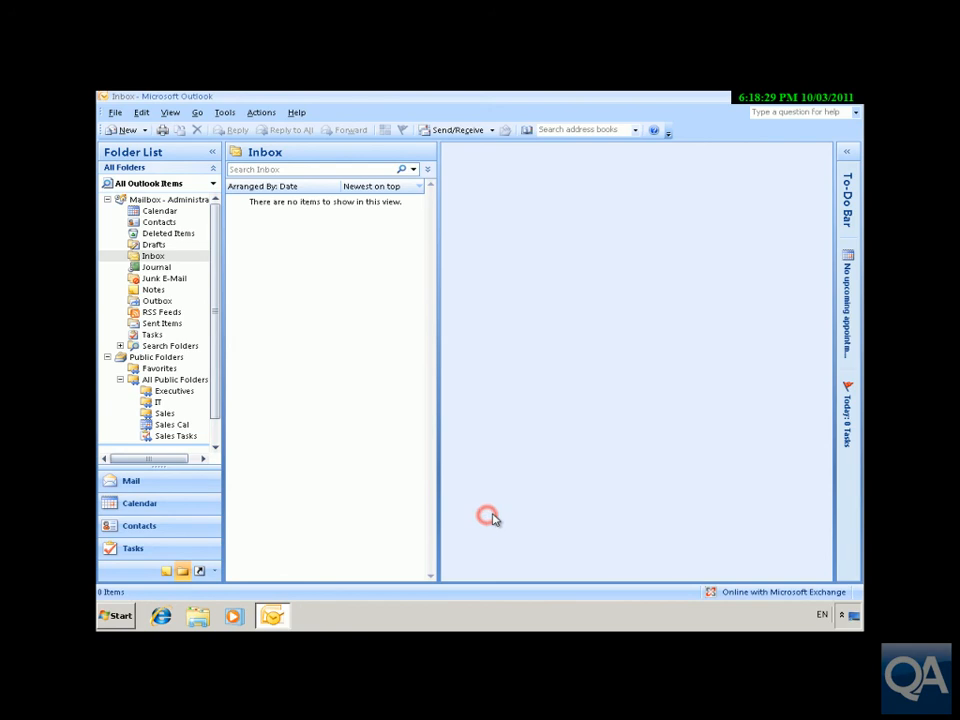
Create a public folder named IT Tasks under All Public Folders that contains Task Items.
{"action": "right_click", "coordinate": [188, 381]}
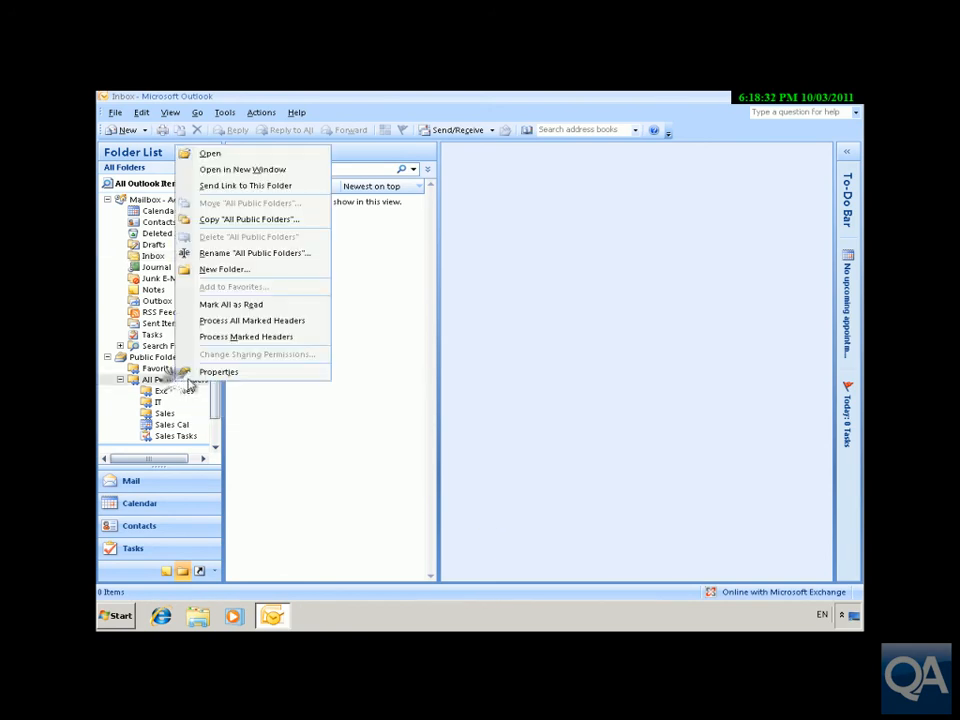
{"action": "left_click", "coordinate": [250, 270]}
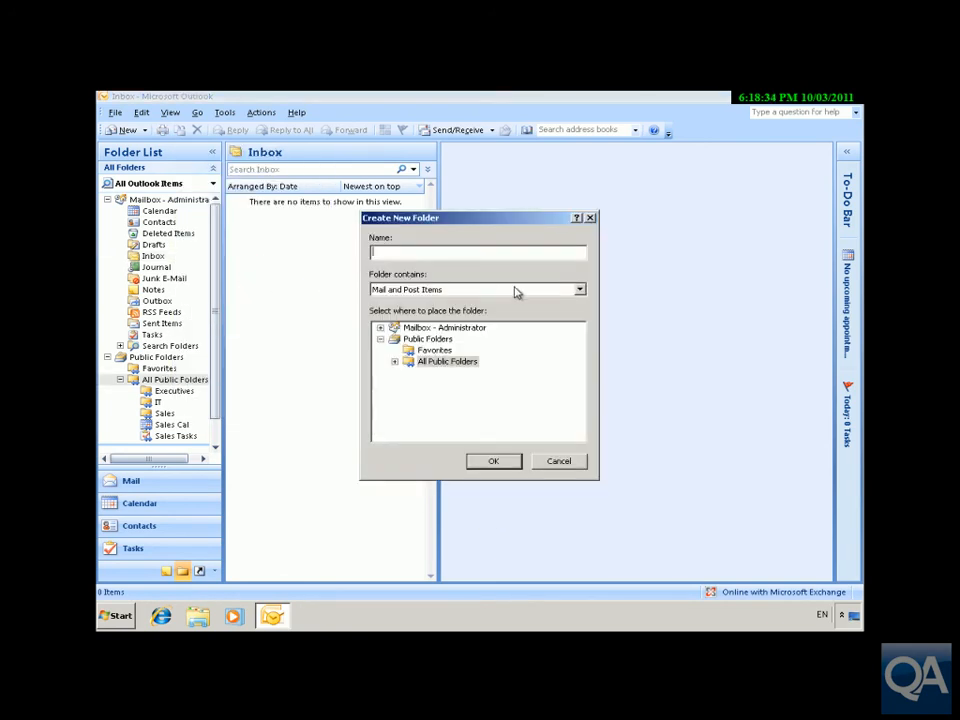
{"action": "left_click", "coordinate": [579, 289]}
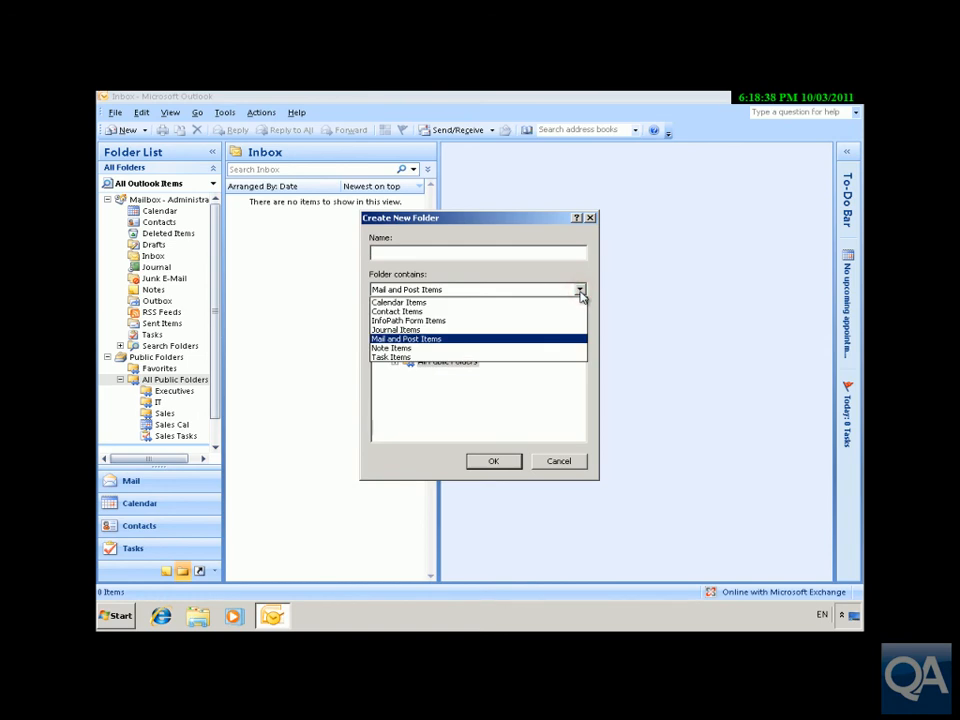
{"action": "left_click", "coordinate": [420, 357]}
{"action": "left_click", "coordinate": [392, 254]}
{"action": "type", "text": "IT "}
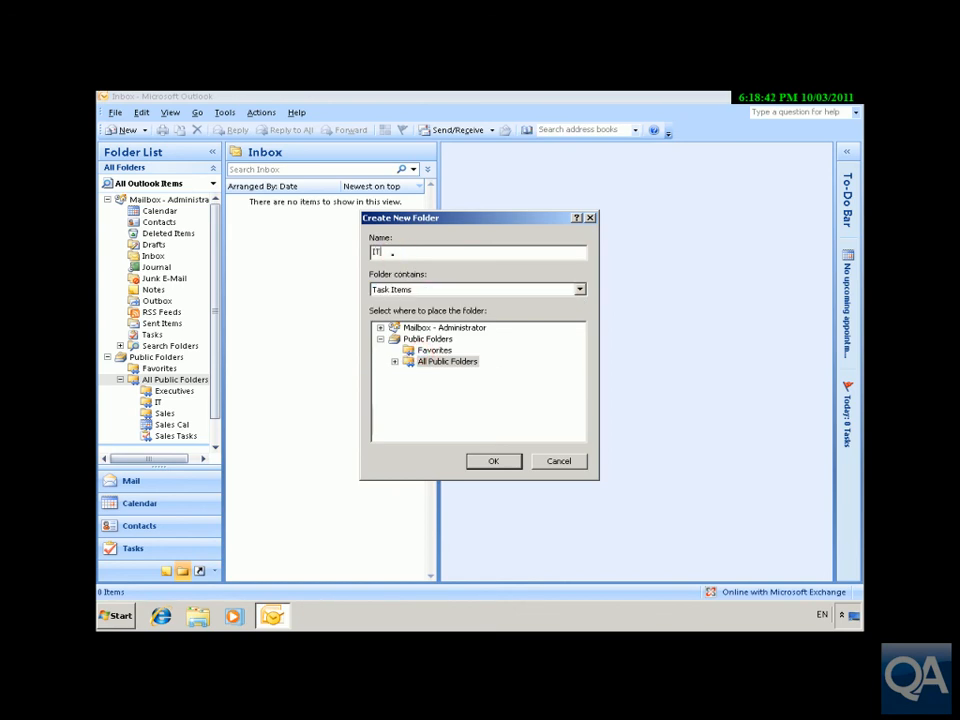
{"action": "type", "text": "Task"}
{"action": "left_click", "coordinate": [494, 460]}
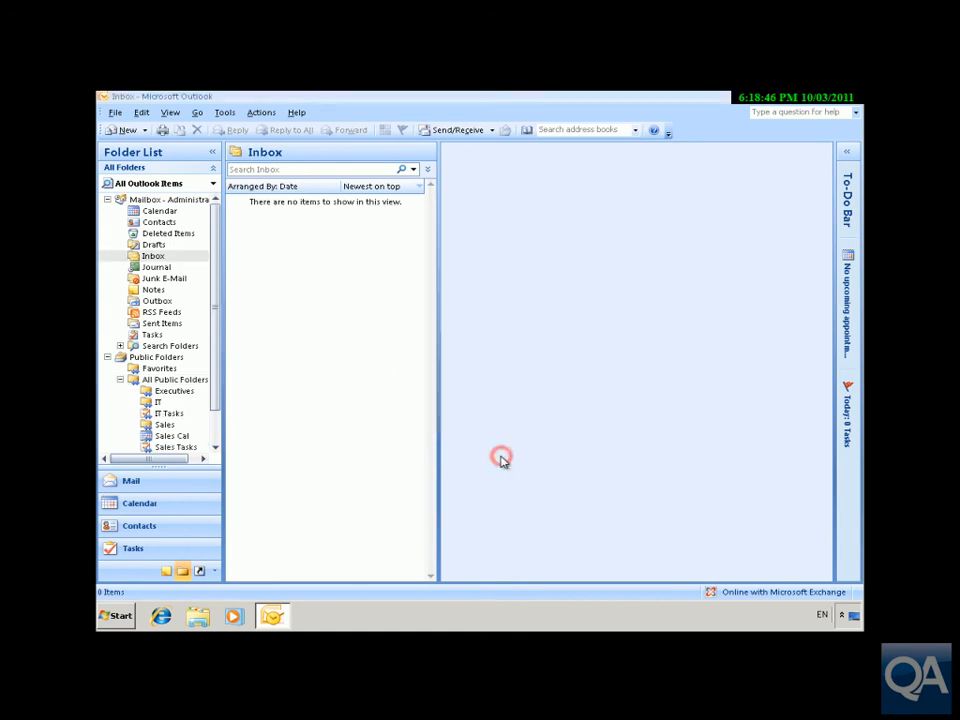
Review the permissions in the IT Tasks folder's properties, then close the properties and Outlook.
{"action": "right_click", "coordinate": [166, 413]}
{"action": "left_click", "coordinate": [212, 404]}
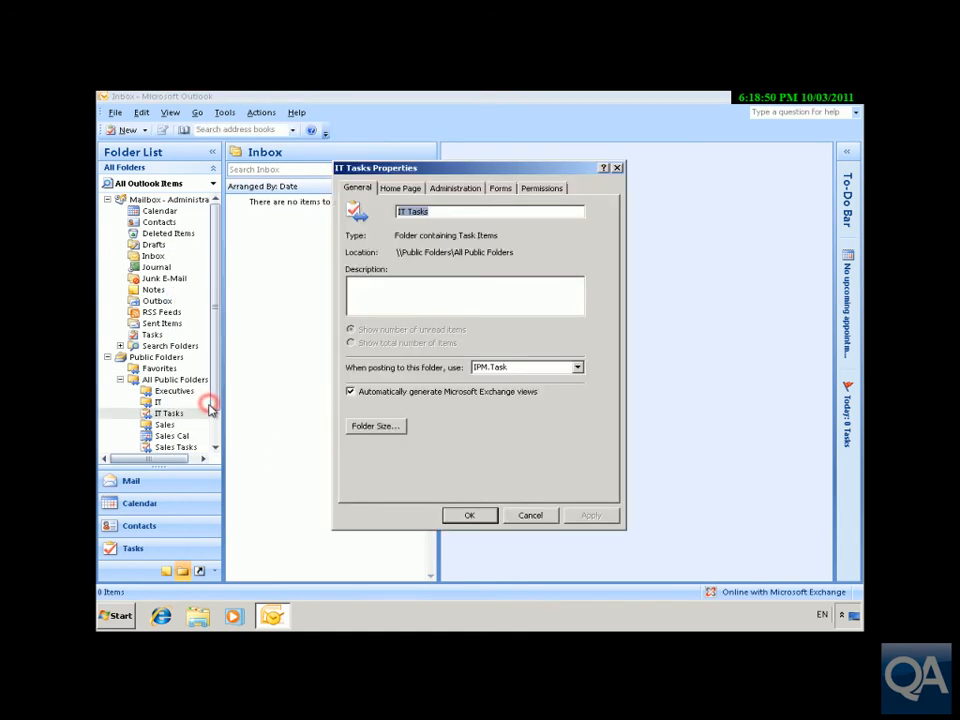
{"action": "left_click", "coordinate": [540, 189]}
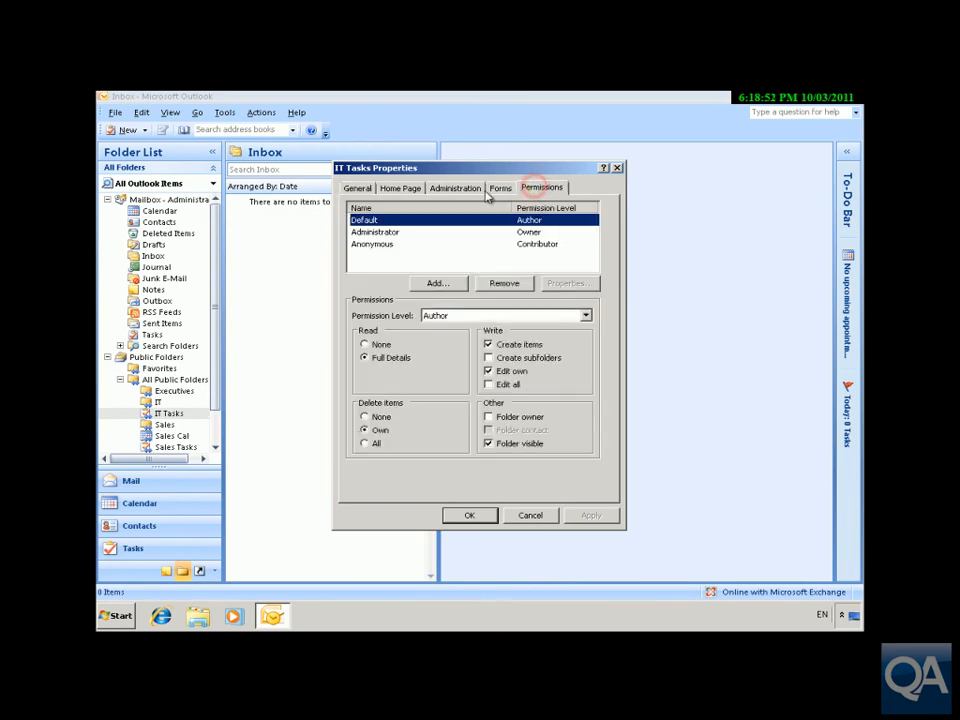
{"action": "left_click", "coordinate": [489, 514]}
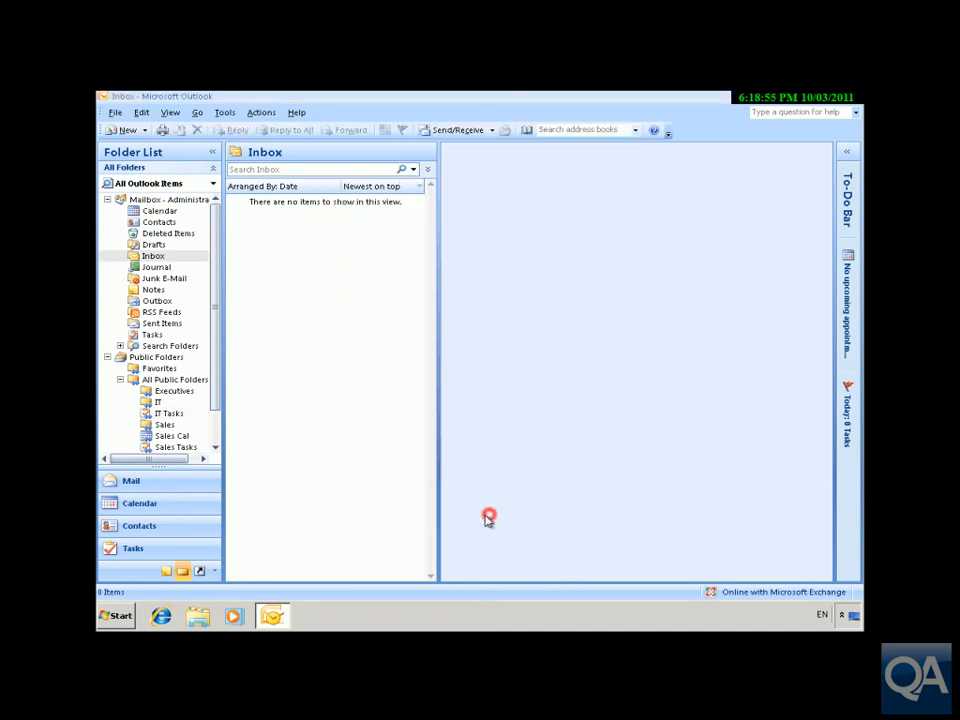
{"action": "left_click", "coordinate": [854, 100]}
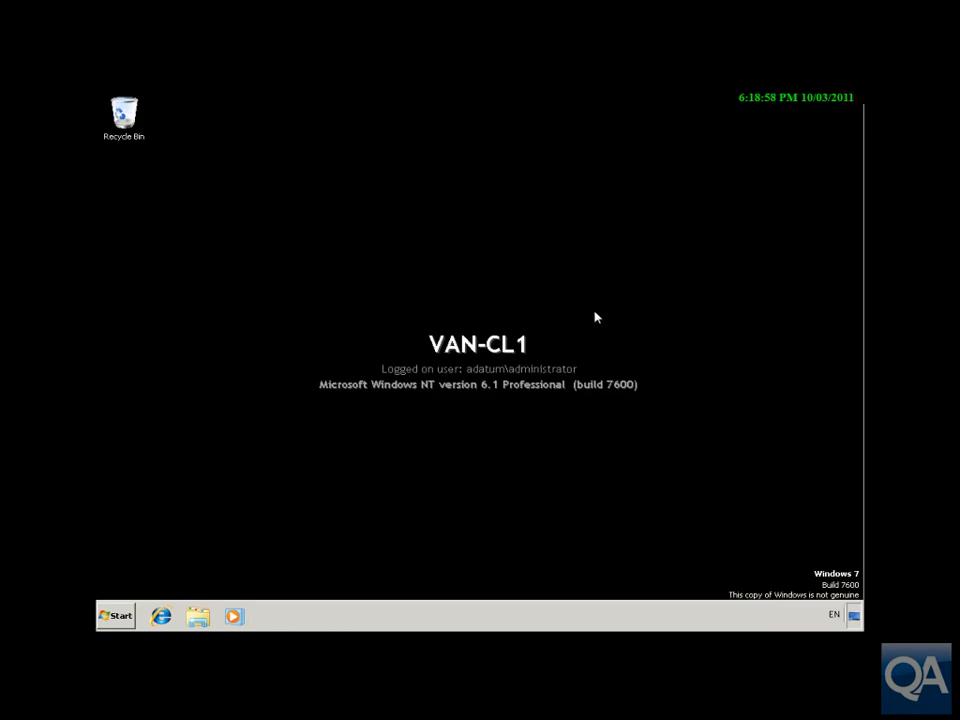